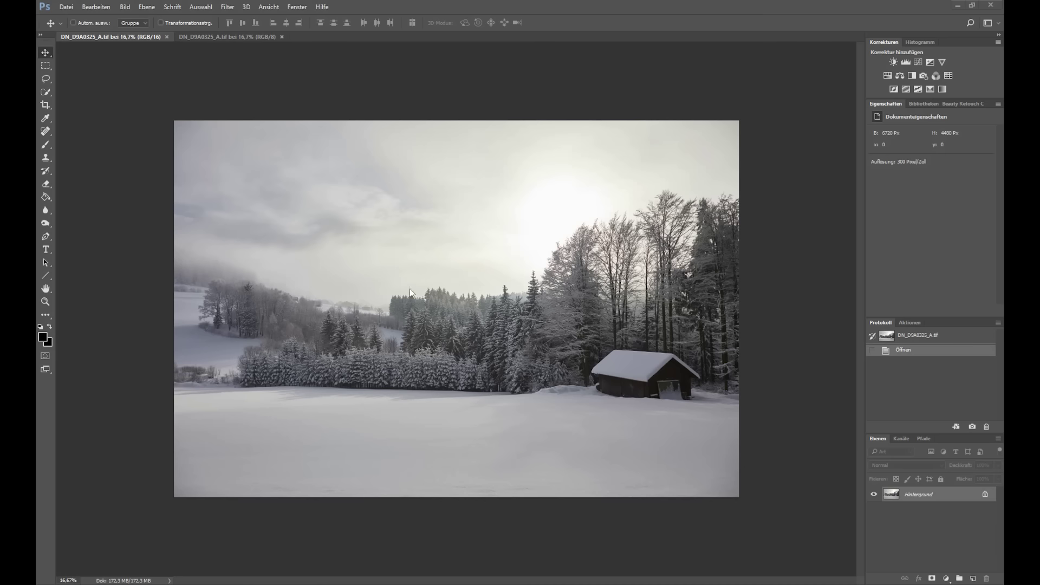
# Step: Preview the graded version, then duplicate the background layer and launch Camera Raw-Filter on the copy
pyautogui.click(223, 38)
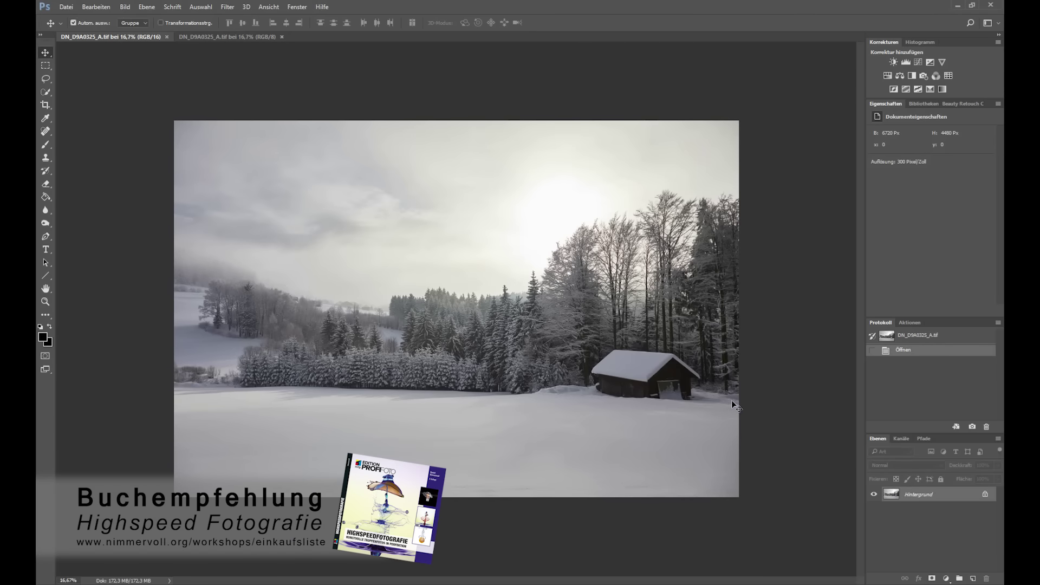
pyautogui.hotkey('ctrl', 'j')
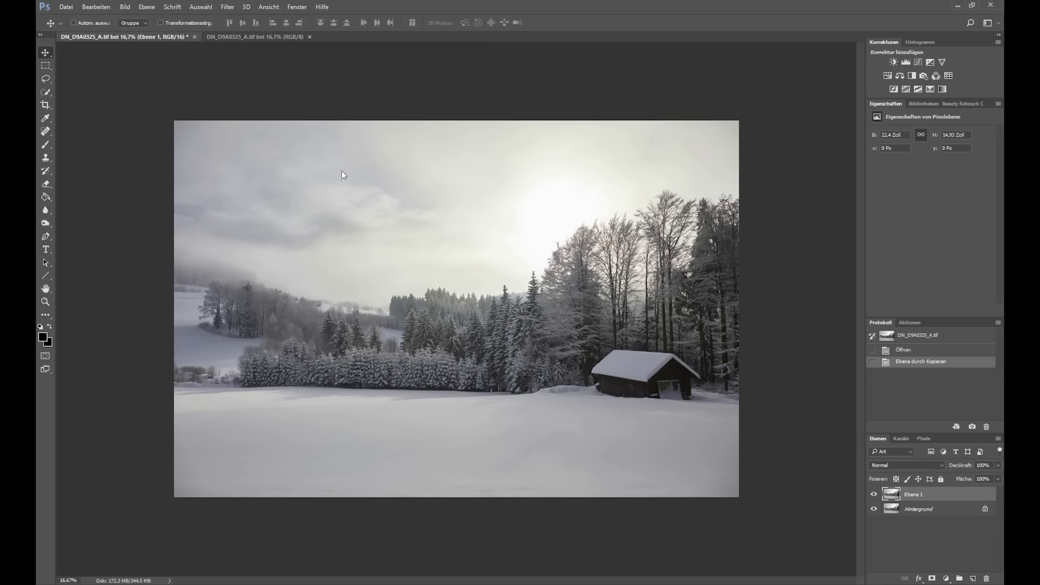
pyautogui.click(227, 6)
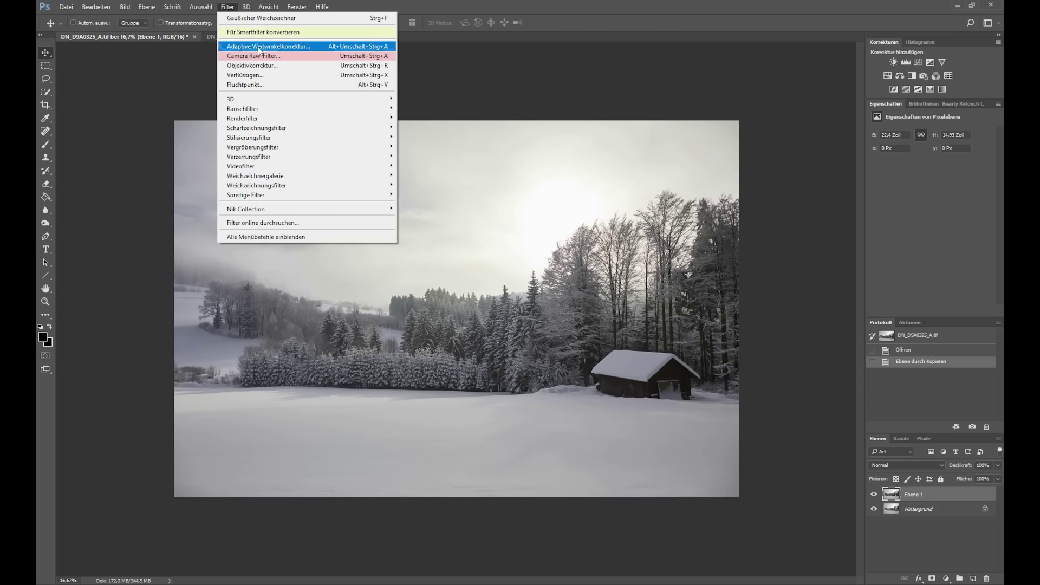
pyautogui.click(273, 56)
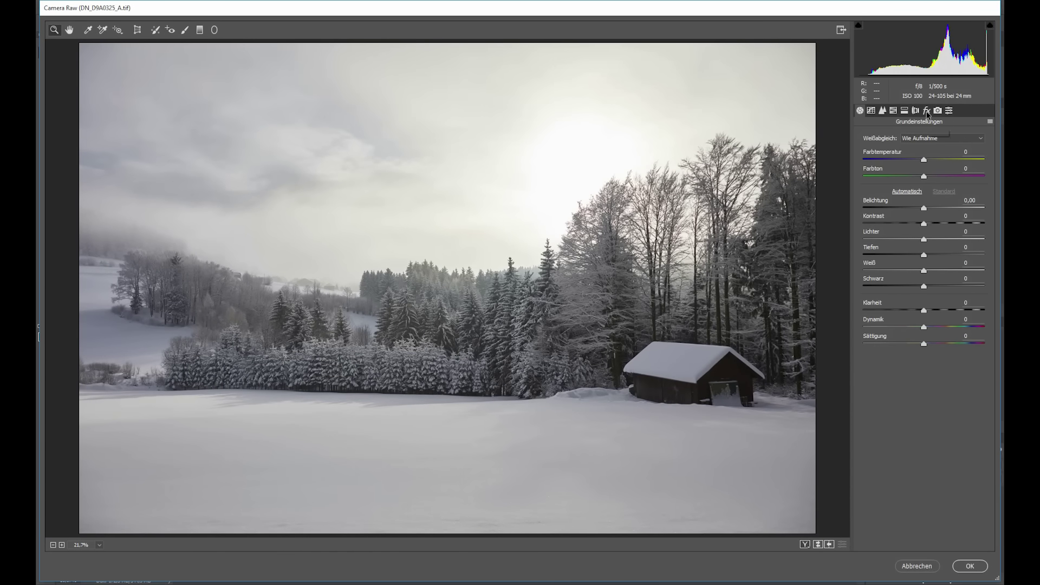
# Step: Set Dunst entfernen (haze removal) in the Effects panel to a moderate +25
pyautogui.click(927, 111)
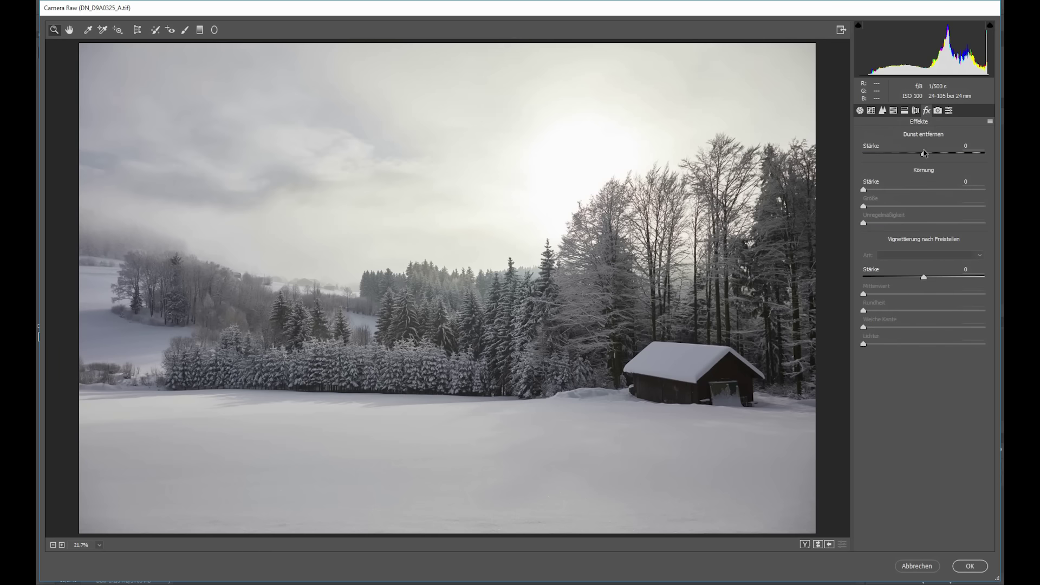
pyautogui.moveTo(923, 154); pyautogui.dragTo(954, 152)
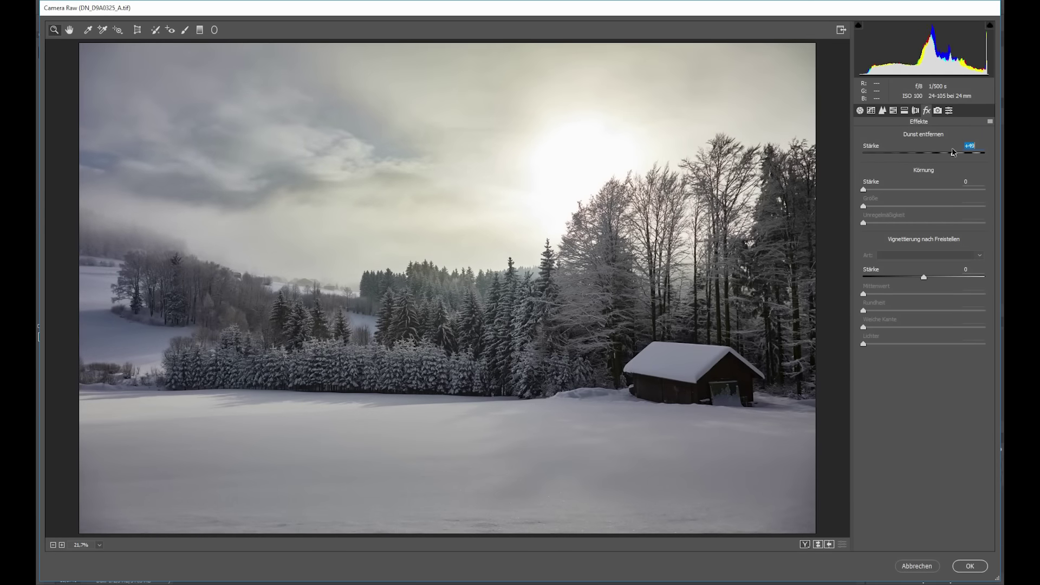
pyautogui.moveTo(953, 152); pyautogui.dragTo(990, 145)
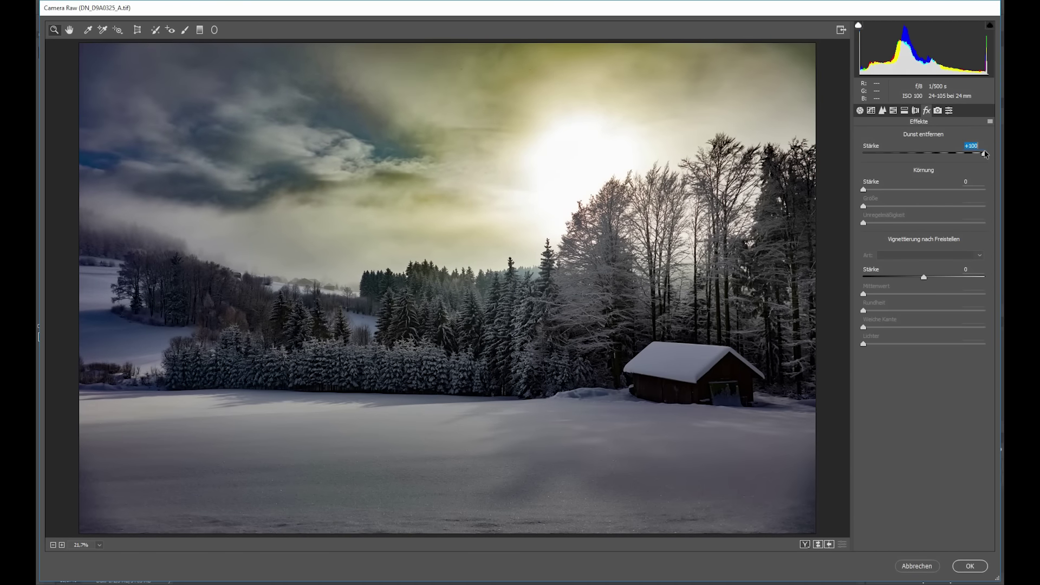
pyautogui.moveTo(984, 154)
pyautogui.mouseDown()
pyautogui.moveTo(929, 154)
pyautogui.moveTo(939, 160)
pyautogui.mouseUp()
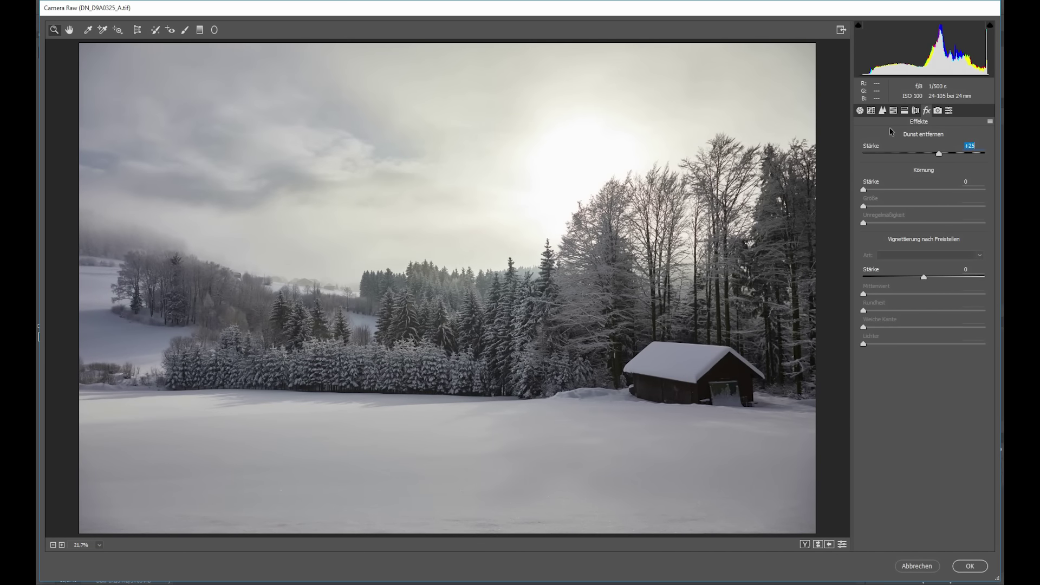
pyautogui.click(871, 112)
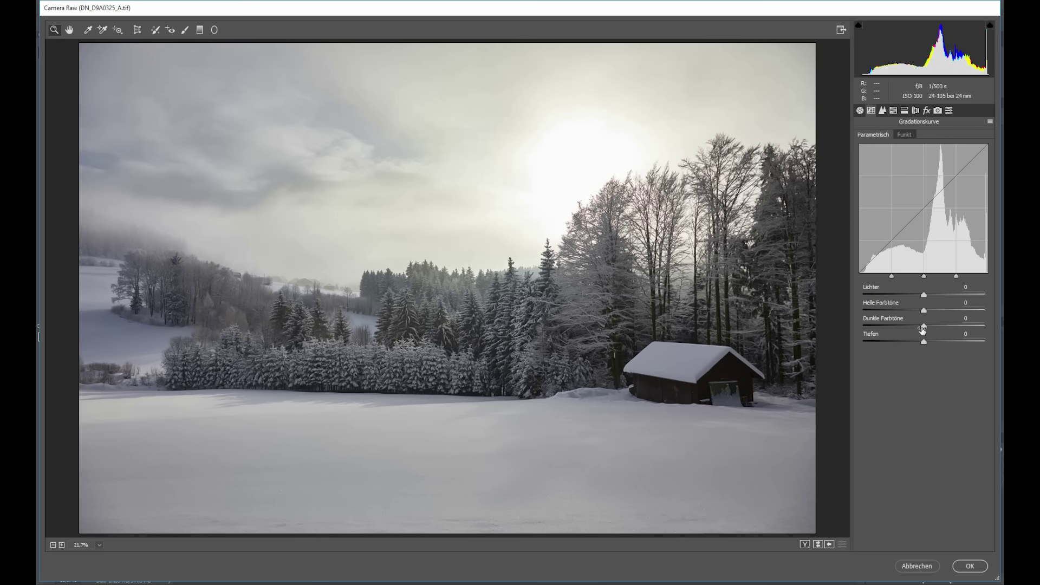
# Step: Raise the tone curve's Helle Farbtöne to +26 and Dunkle Farbtöne to +10
pyautogui.moveTo(924, 328); pyautogui.dragTo(940, 311)
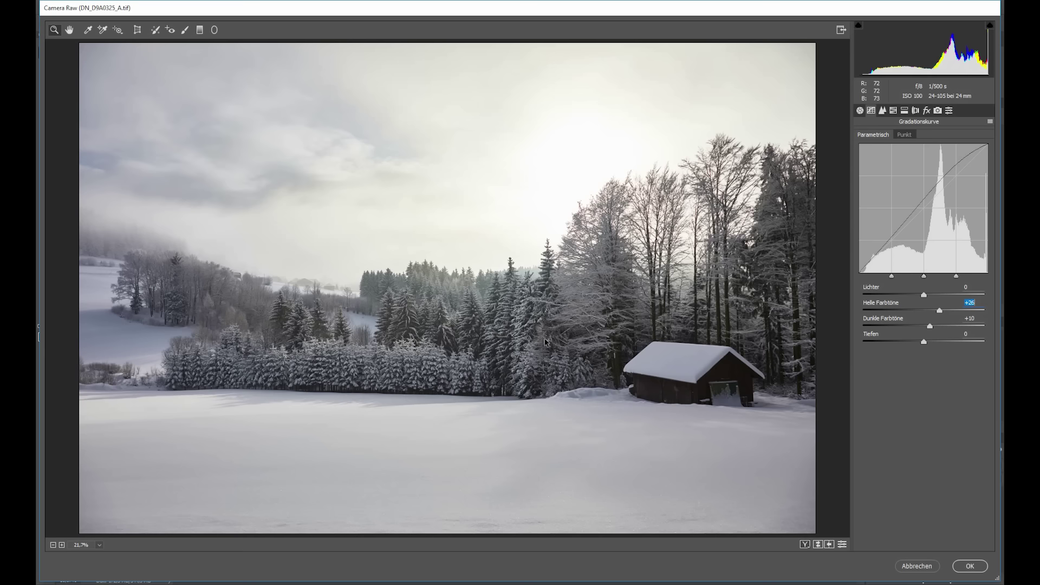
pyautogui.click(860, 111)
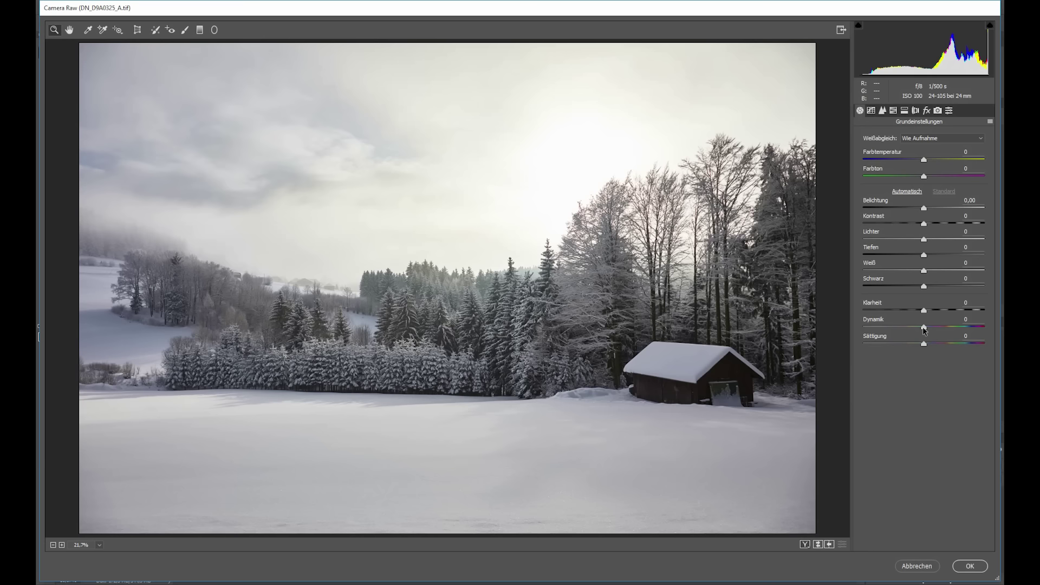
# Step: Set Dynamik (vibrance) to +63 and Sättigung (saturation) to +23
pyautogui.moveTo(925, 328); pyautogui.dragTo(961, 325)
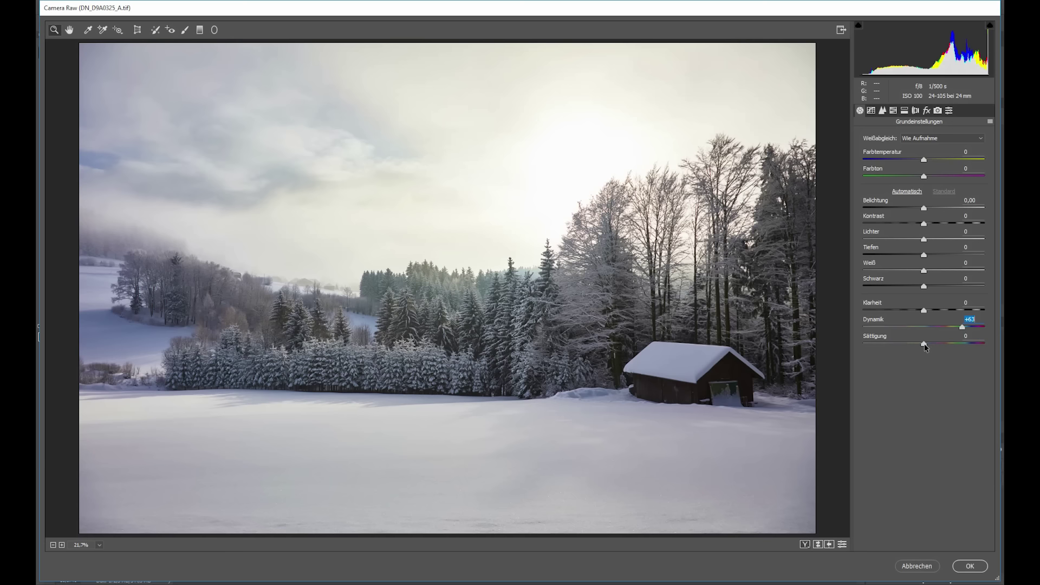
pyautogui.moveTo(924, 344); pyautogui.dragTo(943, 342)
pyautogui.moveTo(942, 347); pyautogui.dragTo(940, 348)
# Step: Draw a radial filter over the scene, shift it lower, and reset its exposure and highlights
pyautogui.click(214, 30)
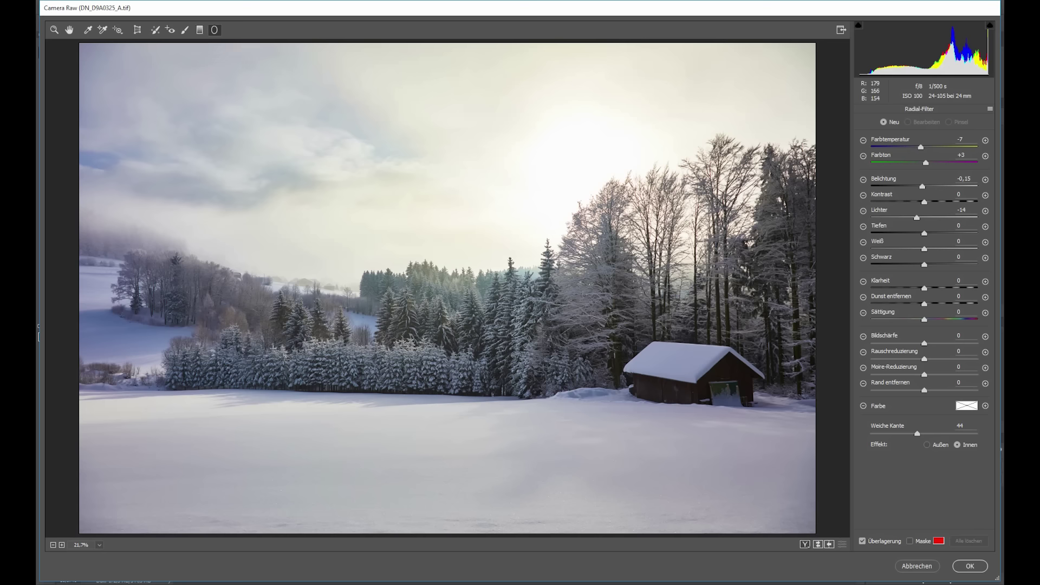
pyautogui.moveTo(619, 193); pyautogui.dragTo(834, 394)
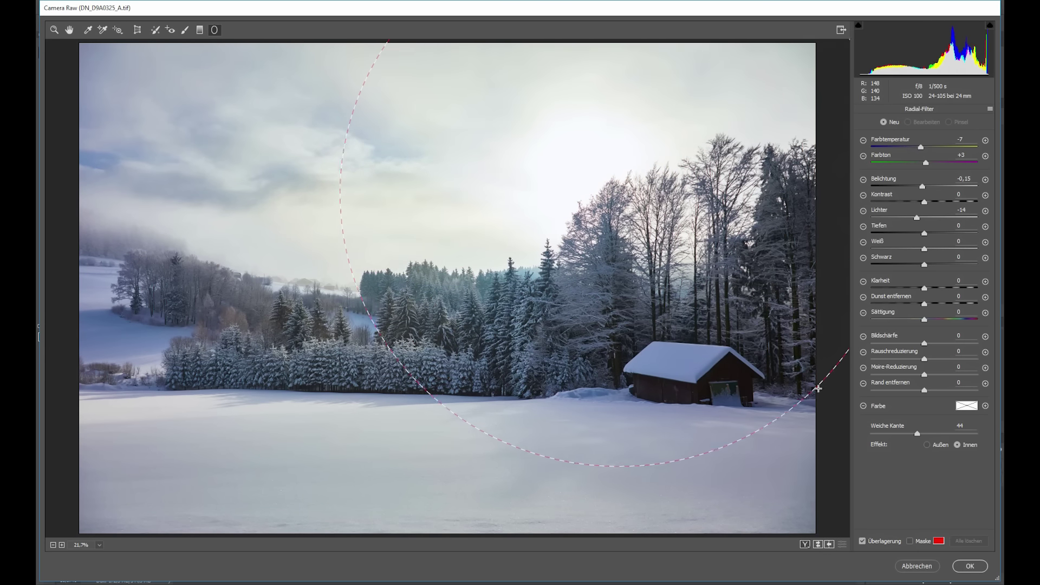
pyautogui.moveTo(751, 289); pyautogui.dragTo(742, 339)
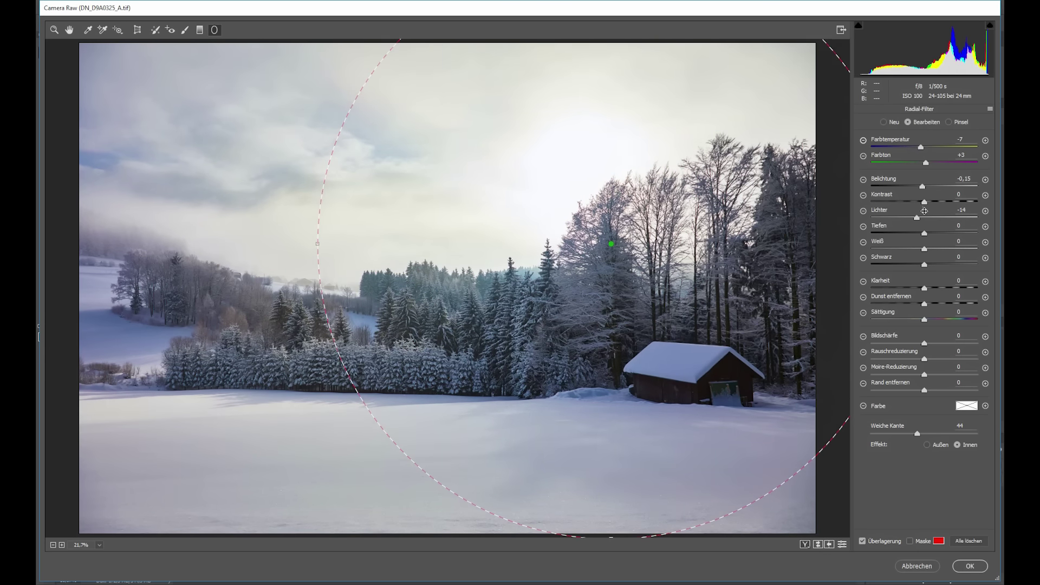
pyautogui.doubleClick(969, 187)
pyautogui.doubleClick(950, 208)
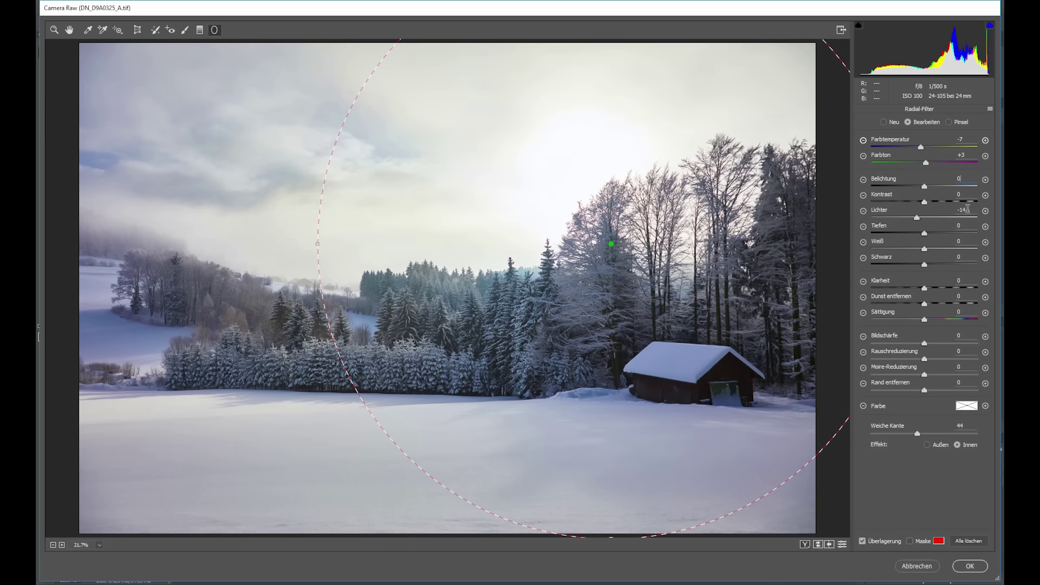
pyautogui.write('0')
# Step: Warm the radial filter to temperature +7, centre it on the sun, and raise Farbton to +8
pyautogui.moveTo(923, 150); pyautogui.dragTo(928, 149)
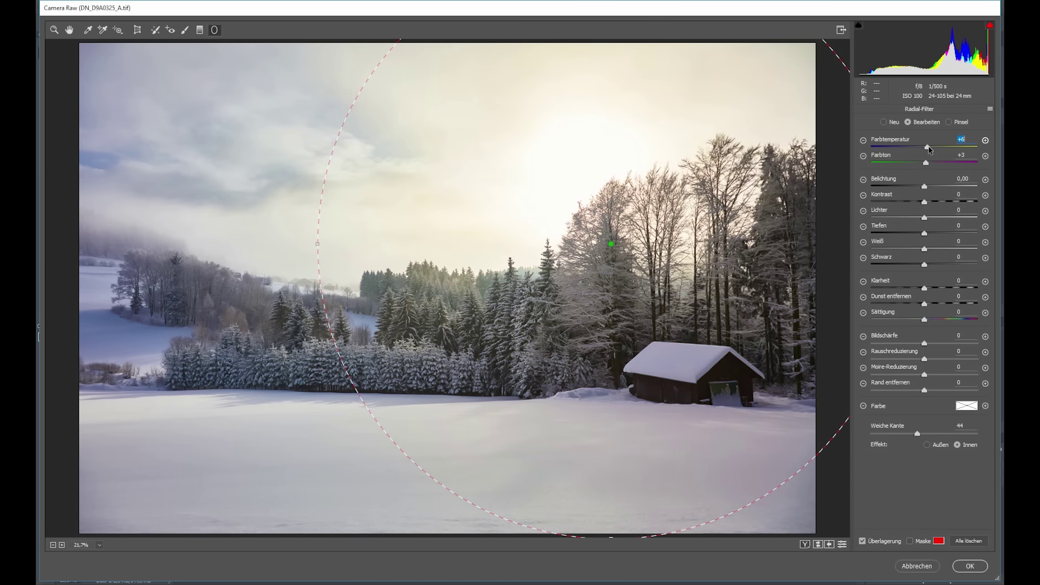
pyautogui.moveTo(611, 243)
pyautogui.mouseDown()
pyautogui.moveTo(599, 179)
pyautogui.moveTo(632, 206)
pyautogui.mouseUp()
pyautogui.moveTo(928, 166); pyautogui.dragTo(930, 168)
pyautogui.click(54, 30)
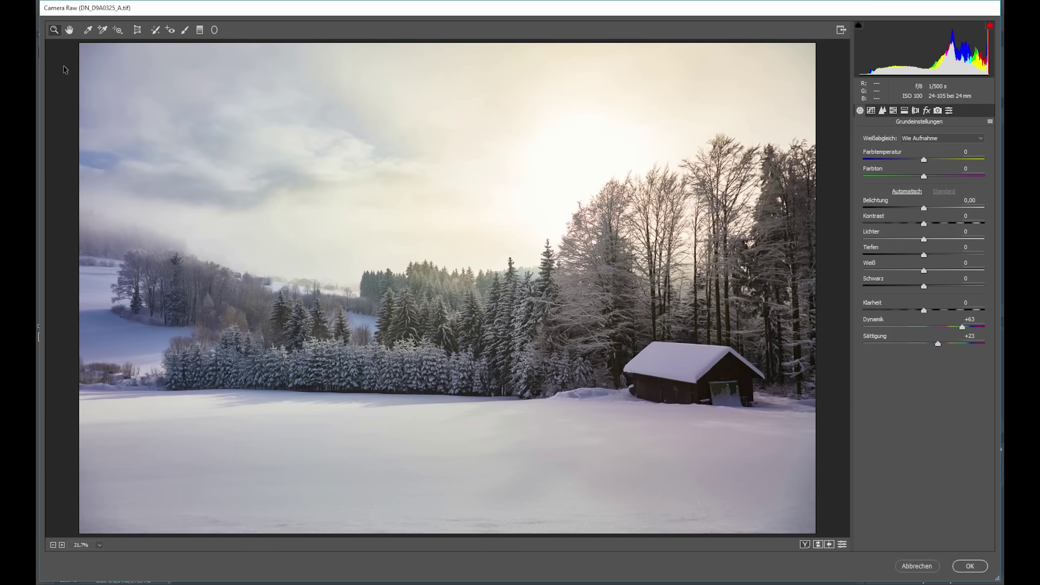
# Step: Add a graduated filter across the upper-left sky with cooler temperature and slightly lower tint
pyautogui.click(200, 31)
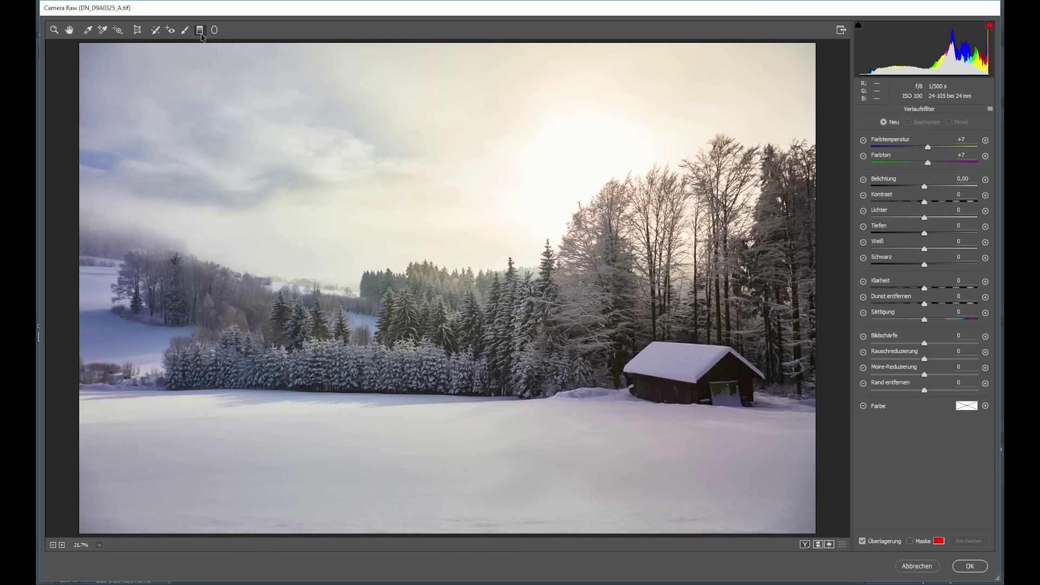
pyautogui.moveTo(85, 157); pyautogui.dragTo(456, 358)
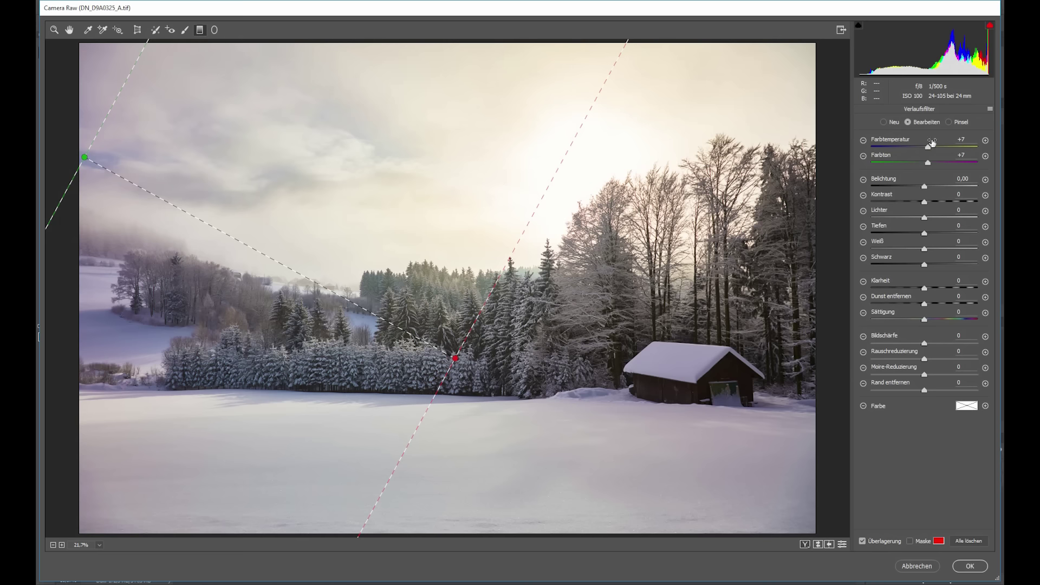
pyautogui.moveTo(928, 147); pyautogui.dragTo(922, 150)
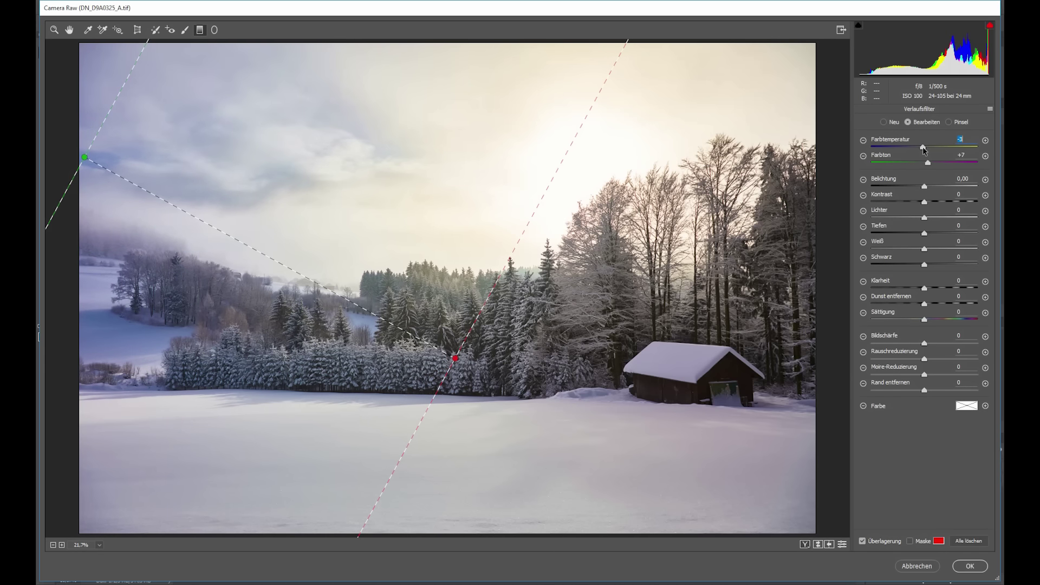
pyautogui.moveTo(928, 163); pyautogui.dragTo(927, 164)
# Step: Add a top-to-horizon sky gradient with exposure -0.15 and highlights -15
pyautogui.moveTo(404, 44); pyautogui.dragTo(404, 285)
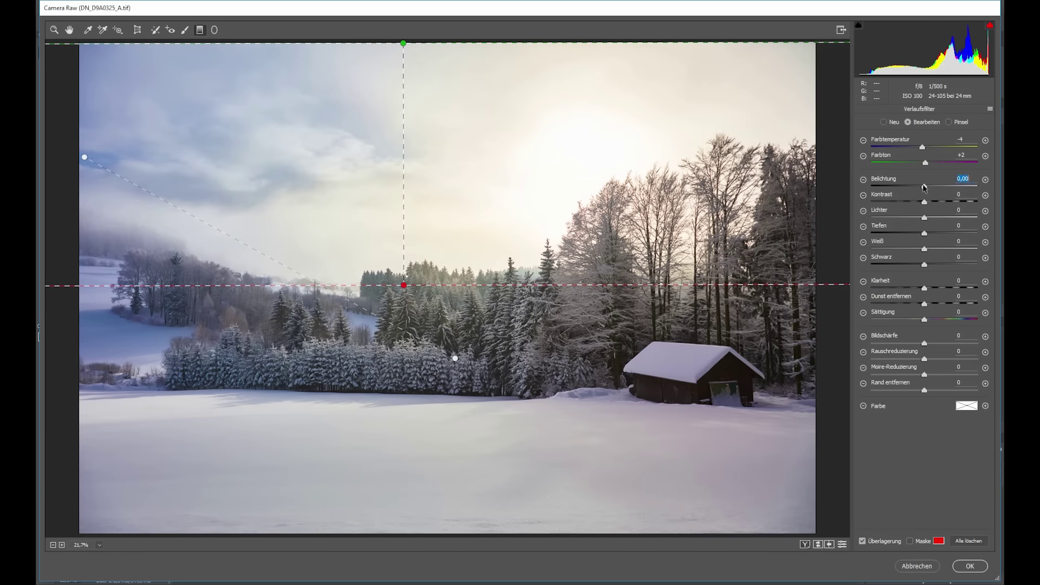
pyautogui.moveTo(923, 185); pyautogui.dragTo(921, 186)
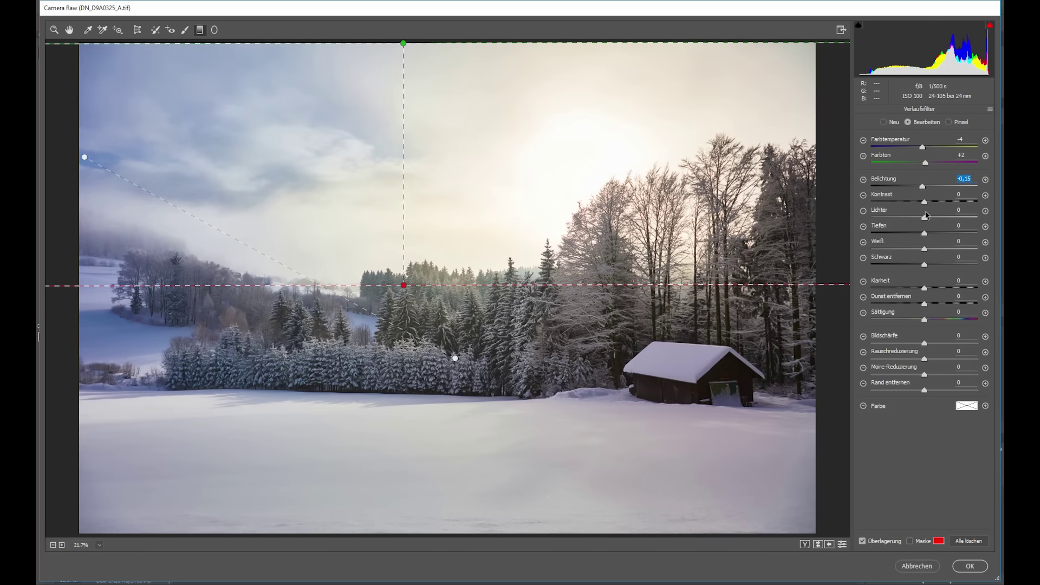
pyautogui.moveTo(924, 219); pyautogui.dragTo(915, 219)
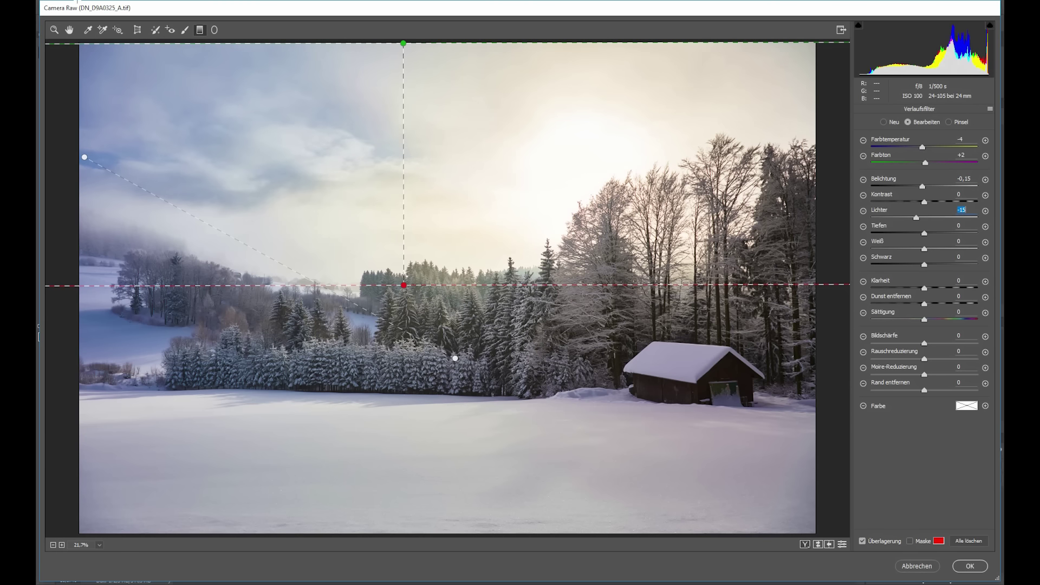
pyautogui.click(54, 29)
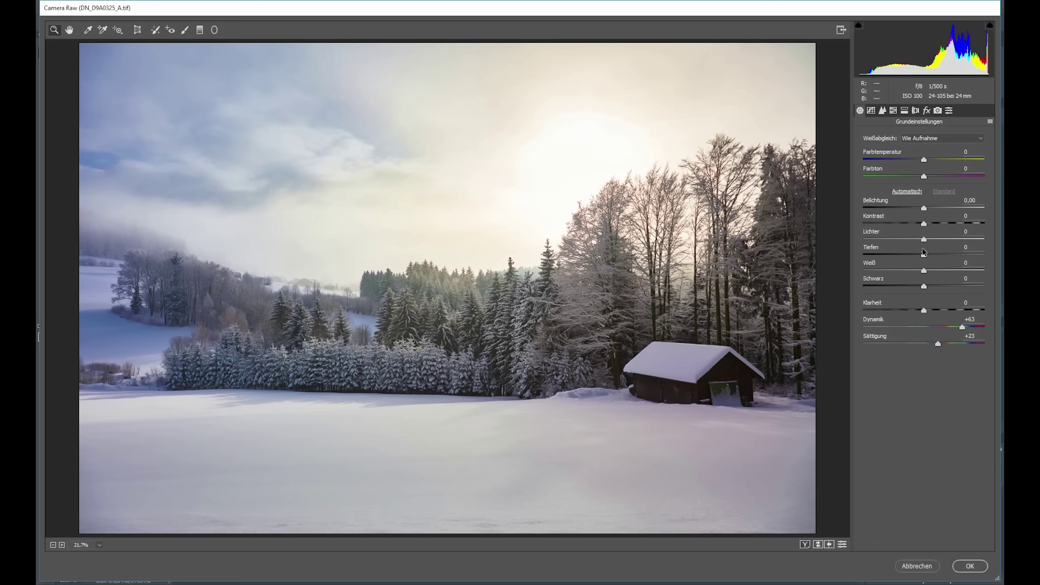
# Step: Set Tiefen +28, Lichter -20, Klarheit +14 and Belichtung +0.10 for the whole image
pyautogui.moveTo(924, 257); pyautogui.dragTo(941, 256)
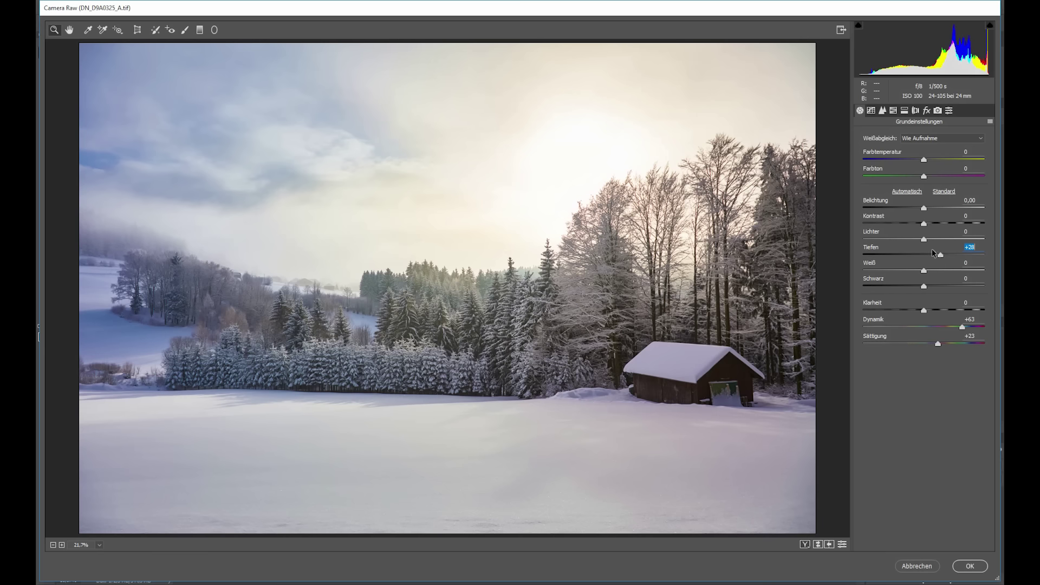
pyautogui.moveTo(923, 240); pyautogui.dragTo(911, 242)
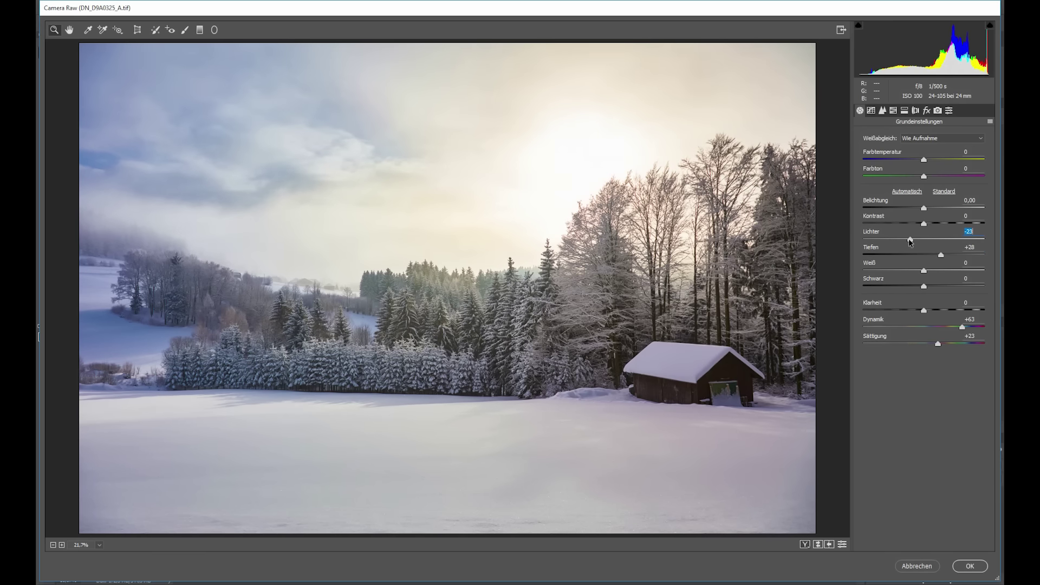
pyautogui.click(923, 310)
pyautogui.moveTo(925, 311); pyautogui.dragTo(933, 312)
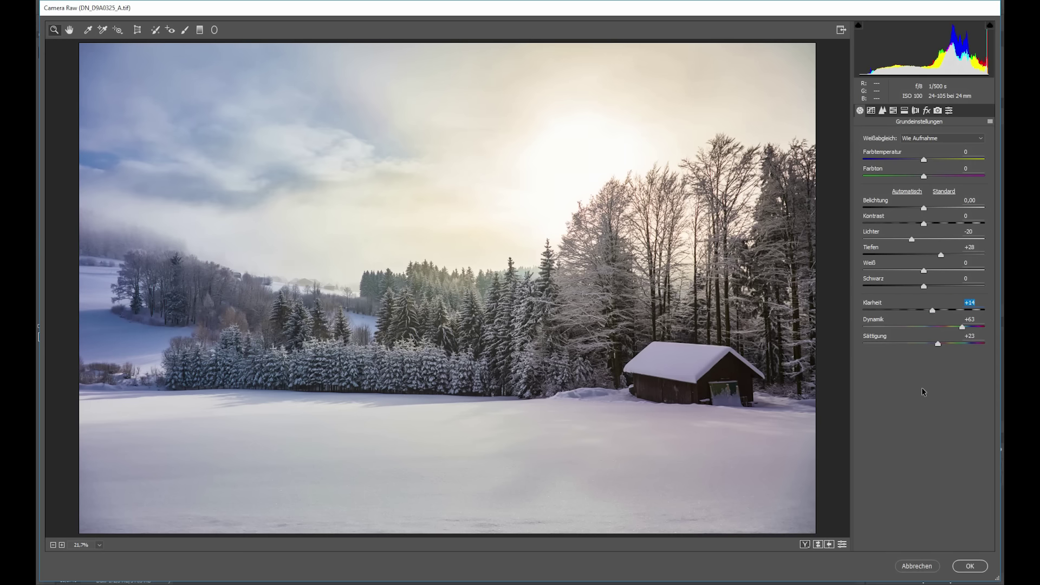
pyautogui.moveTo(924, 210); pyautogui.dragTo(923, 207)
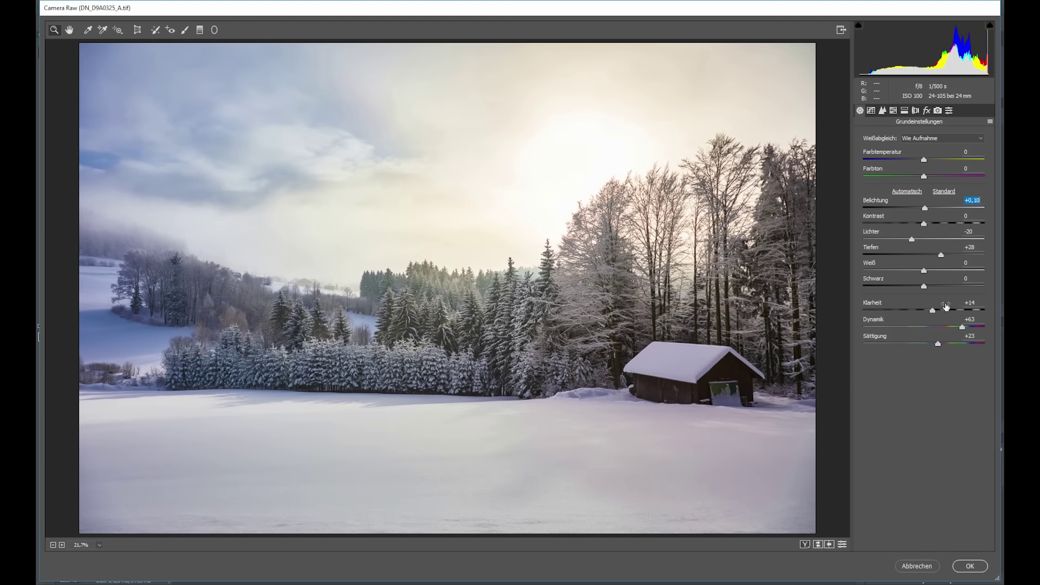
# Step: Raise Weiß to +34 while checking clipping, then apply the Camera Raw filter
pyautogui.keyDown('alt'); pyautogui.moveTo(923, 271); pyautogui.dragTo(944, 270); pyautogui.keyUp('alt')
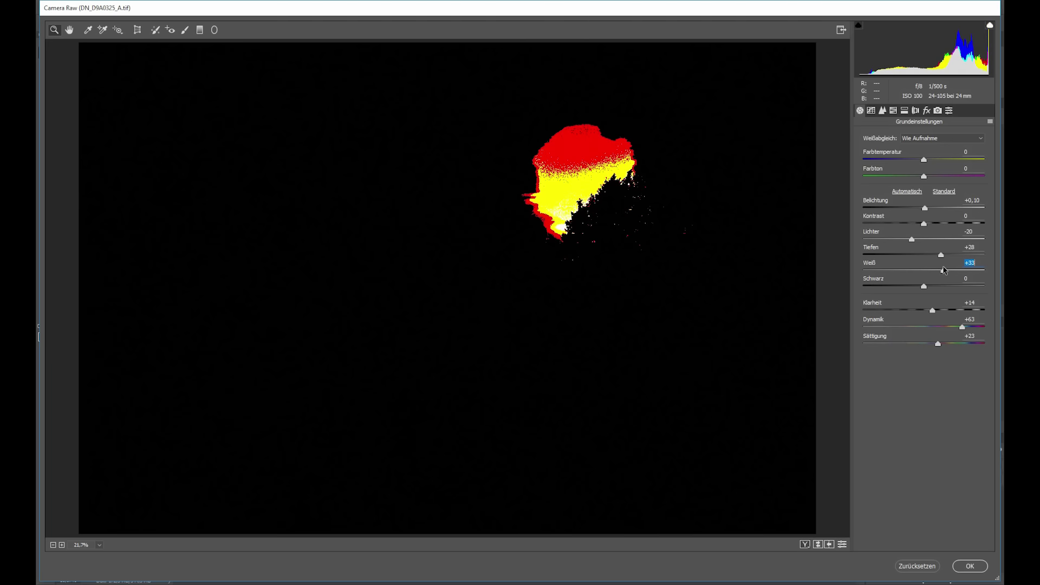
pyautogui.keyDown('alt'); pyautogui.moveTo(944, 270); pyautogui.dragTo(944, 270); pyautogui.keyUp('alt')
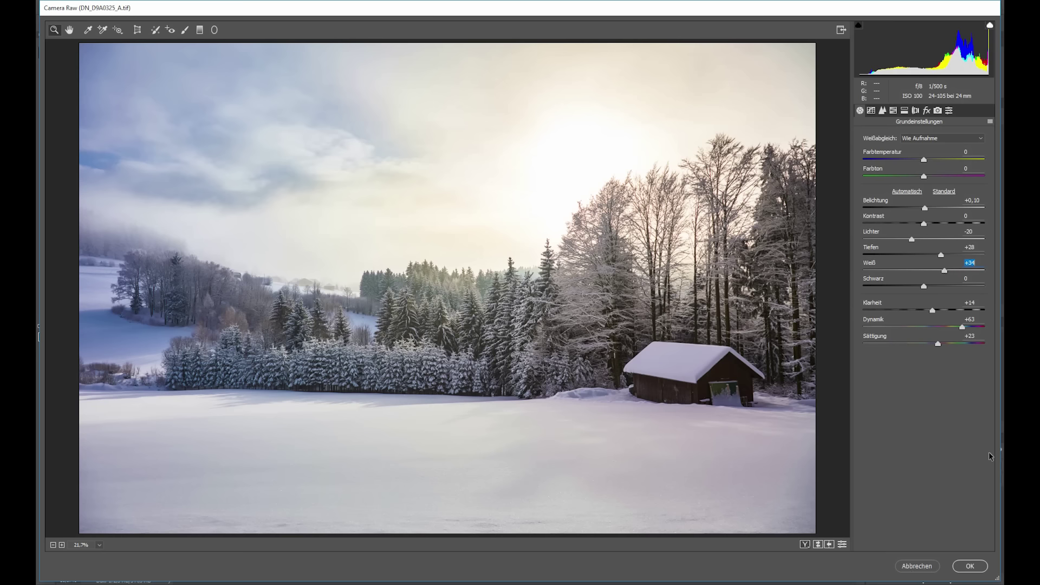
pyautogui.click(967, 567)
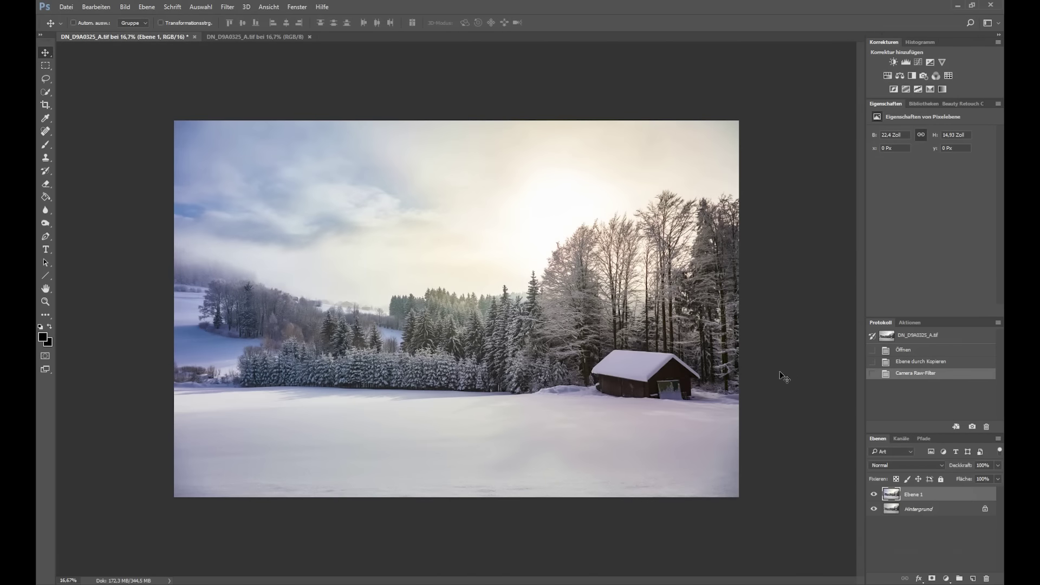
pyautogui.click(873, 494)
pyautogui.click(873, 495)
pyautogui.click(874, 495)
pyautogui.click(873, 495)
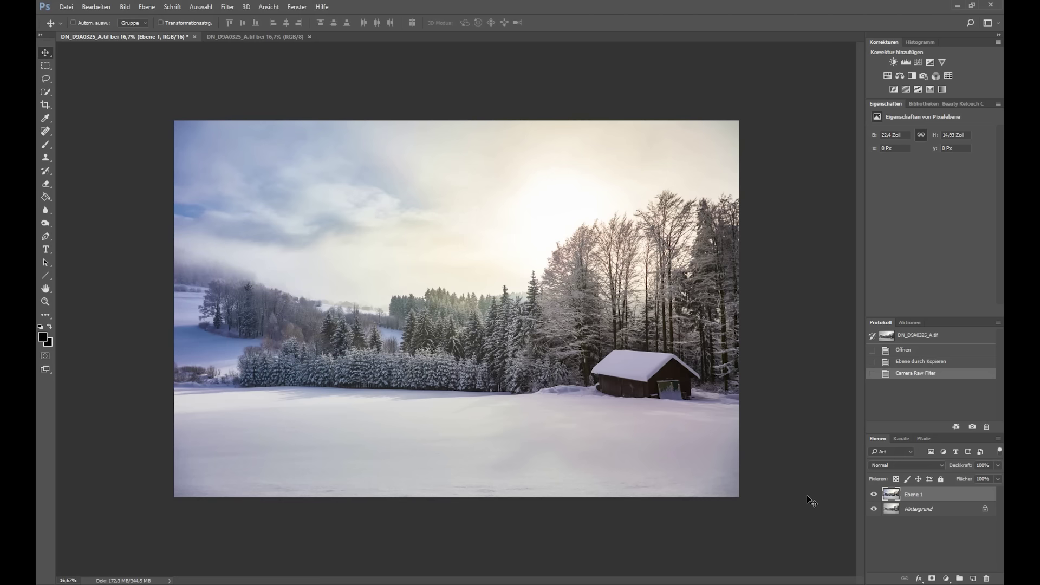